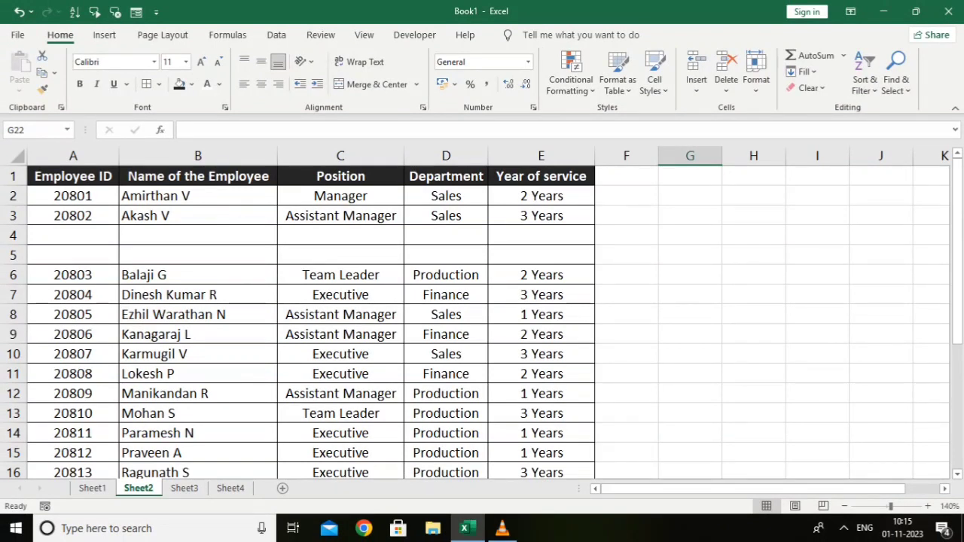
# - Delete the two adjacent blank rows 4 and 5 from the employee table on Sheet2
pyautogui.click(13, 234)
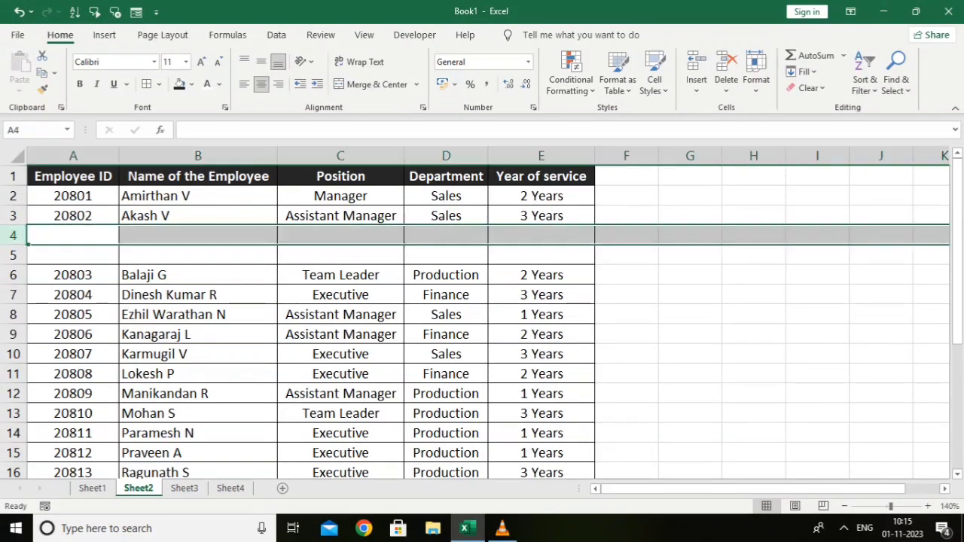
pyautogui.click(13, 255)
pyautogui.scroll(-3, 13, 255)
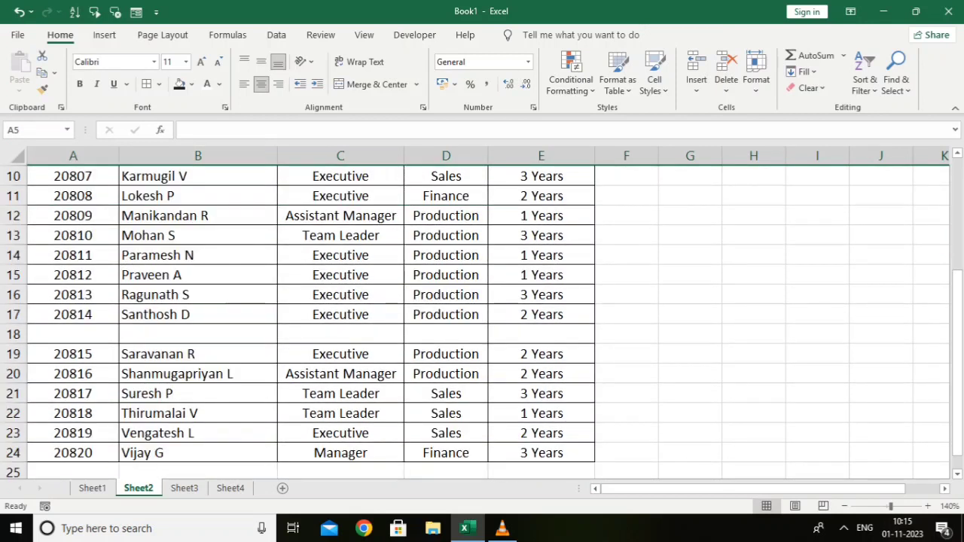
pyautogui.click(13, 333)
pyautogui.scroll(3, 482, 322)
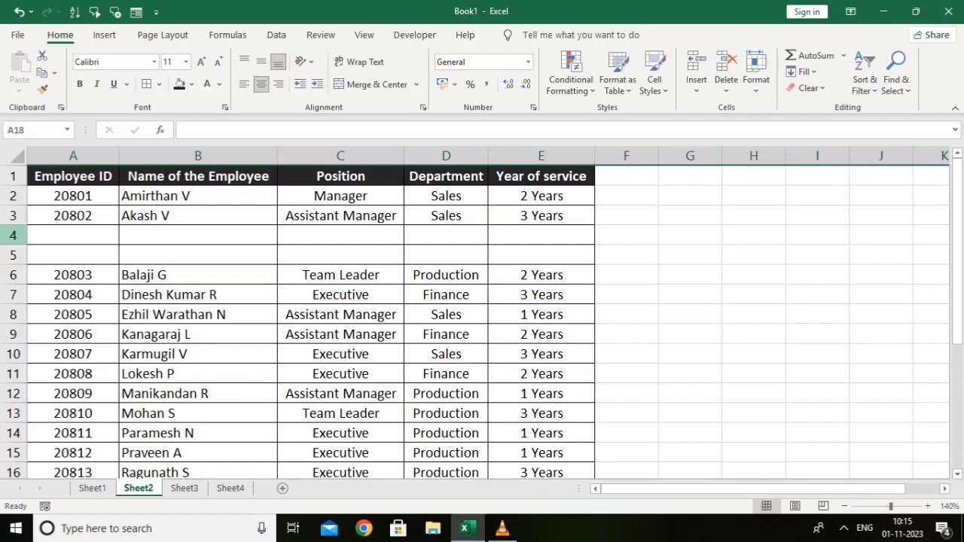
pyautogui.click(13, 235)
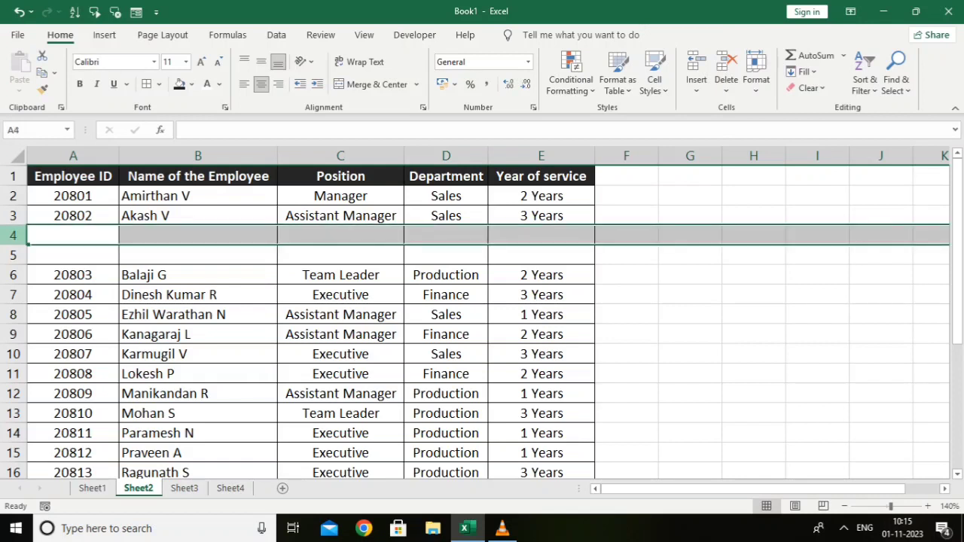
pyautogui.rightClick(13, 235)
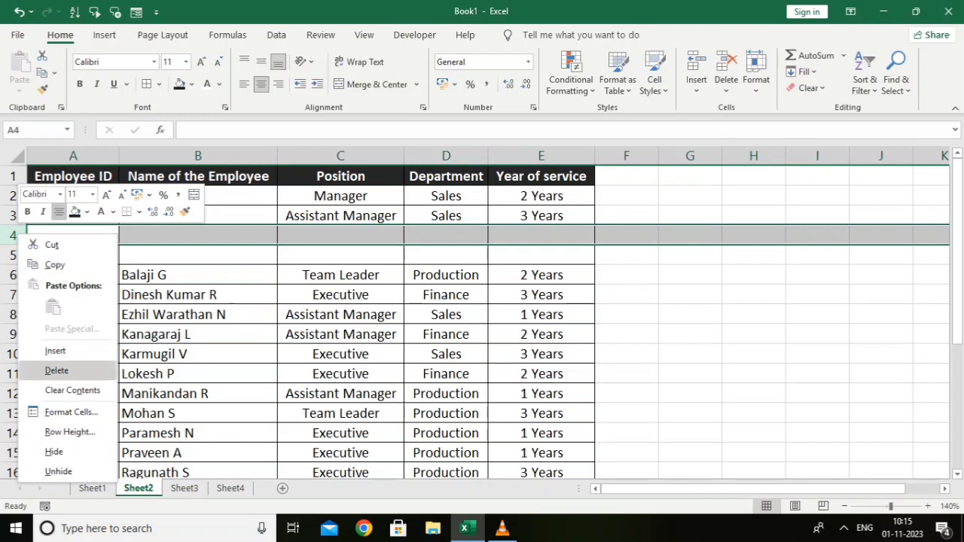
pyautogui.click(57, 370)
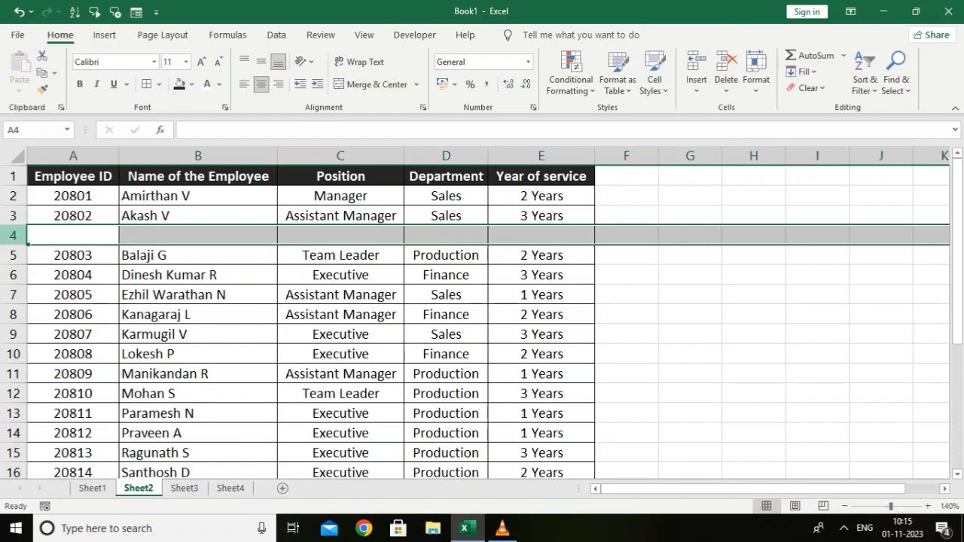
pyautogui.hotkey('ctrl', '-')
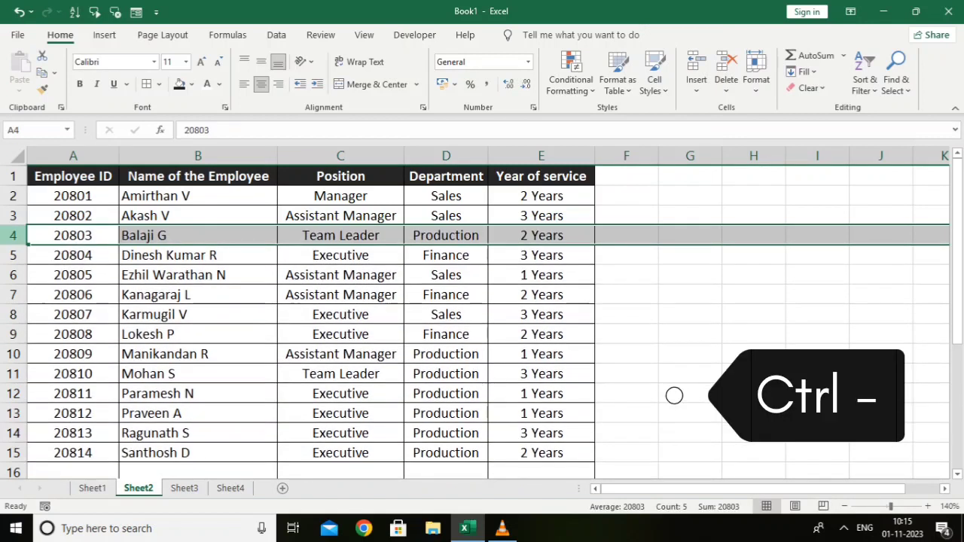
# - Delete the remaining blank row 16 from the Sheet2 table and look over the cleaned list
pyautogui.scroll(-2, 674, 395)
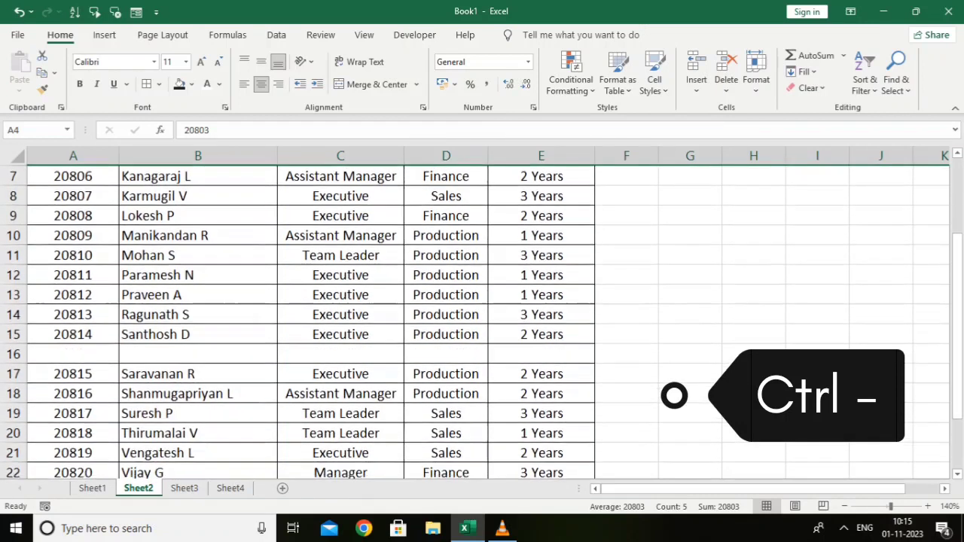
pyautogui.click(14, 354)
pyautogui.hotkey('ctrl', '-')
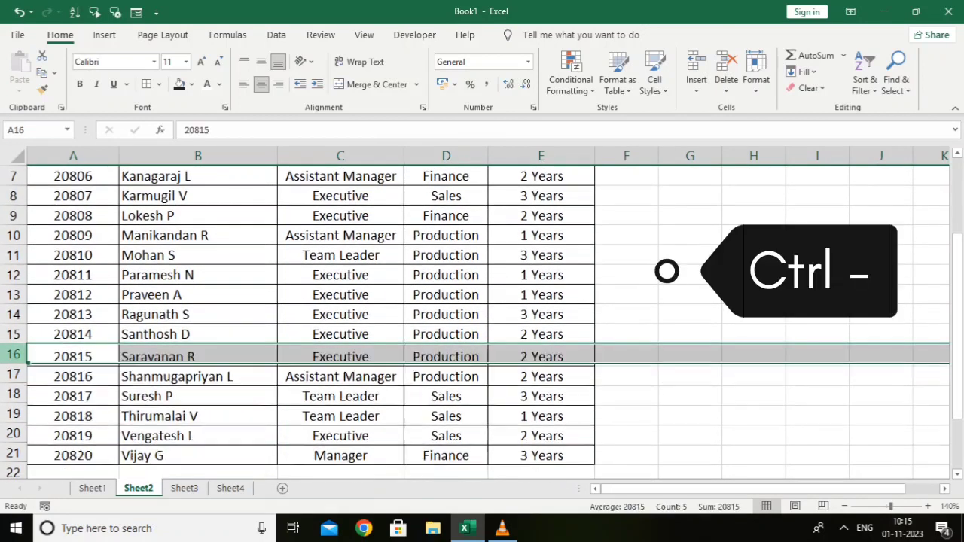
pyautogui.scroll(2, 667, 271)
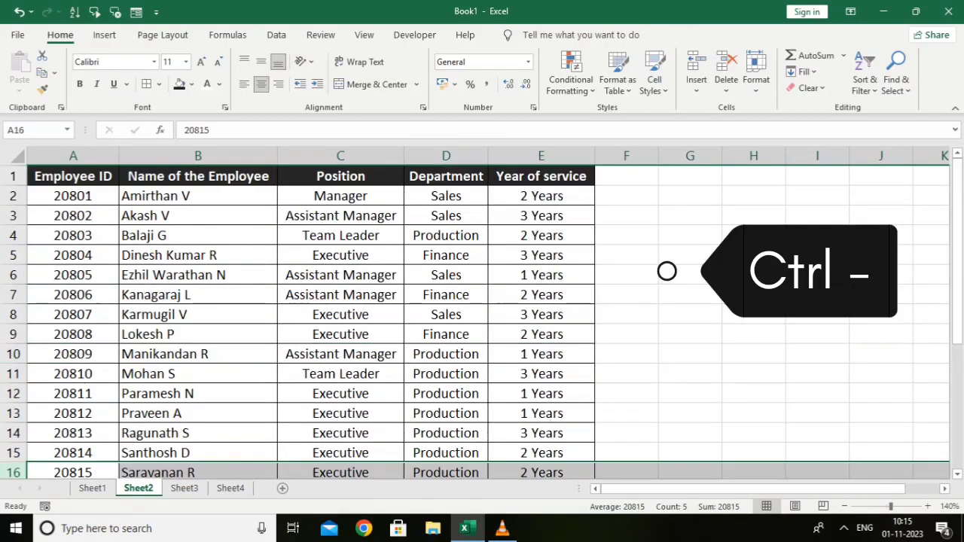
pyautogui.scroll(-2, 482, 316)
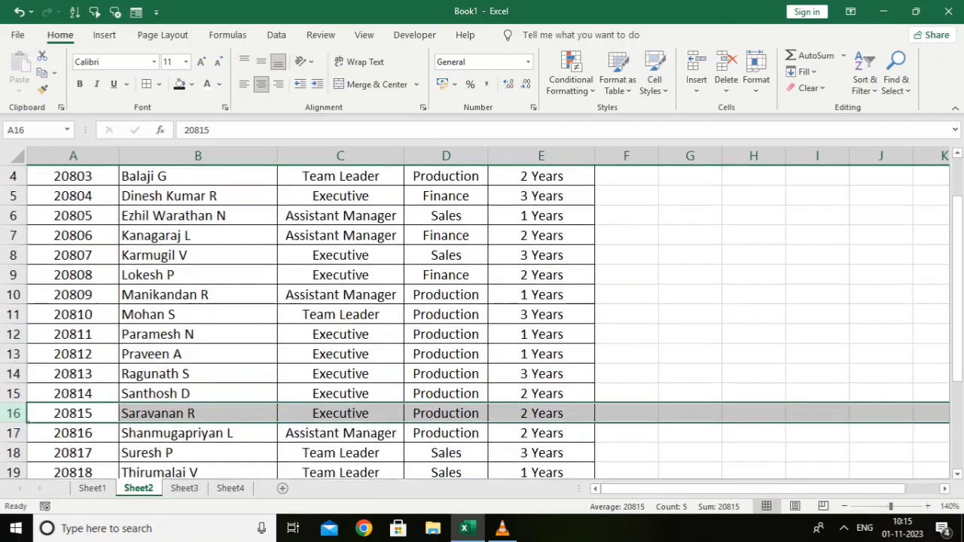
pyautogui.scroll(2, 482, 316)
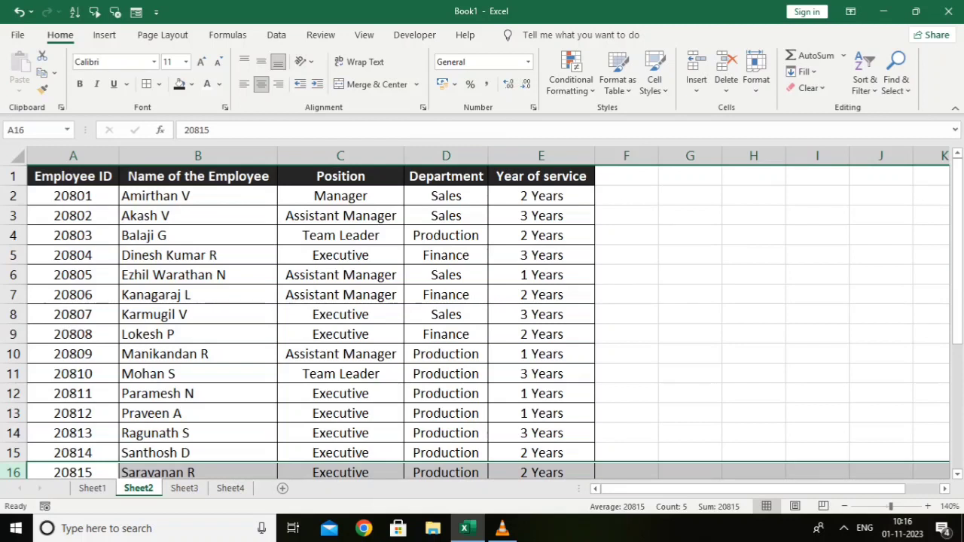
# - Open Sheet3 and select the whole employee table A1:E34, including its header and blank rows
pyautogui.click(184, 488)
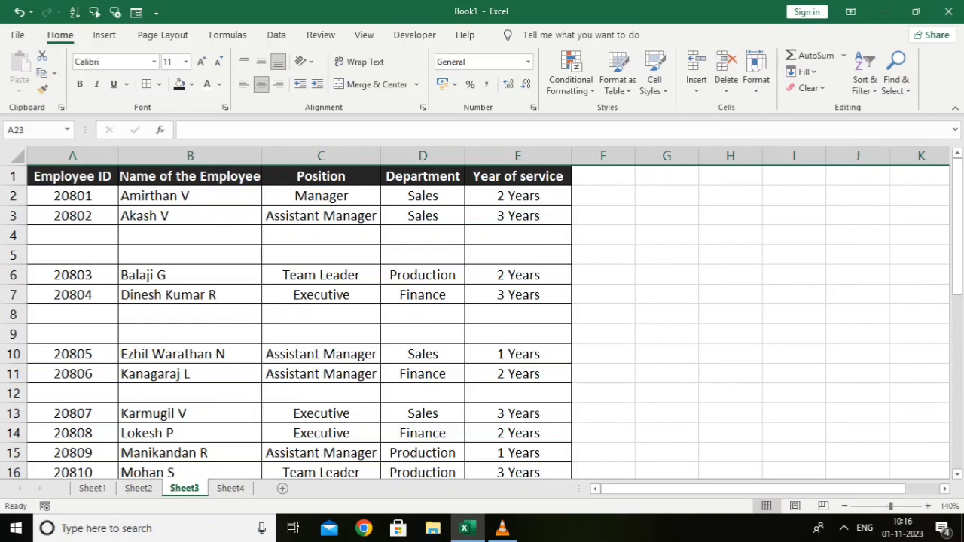
pyautogui.scroll(-8, 482, 316)
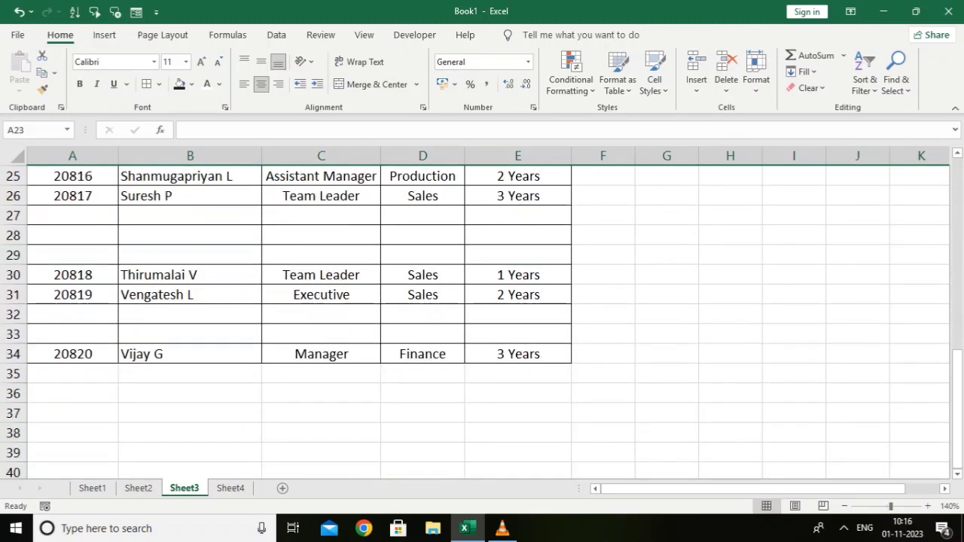
pyautogui.scroll(8, 482, 316)
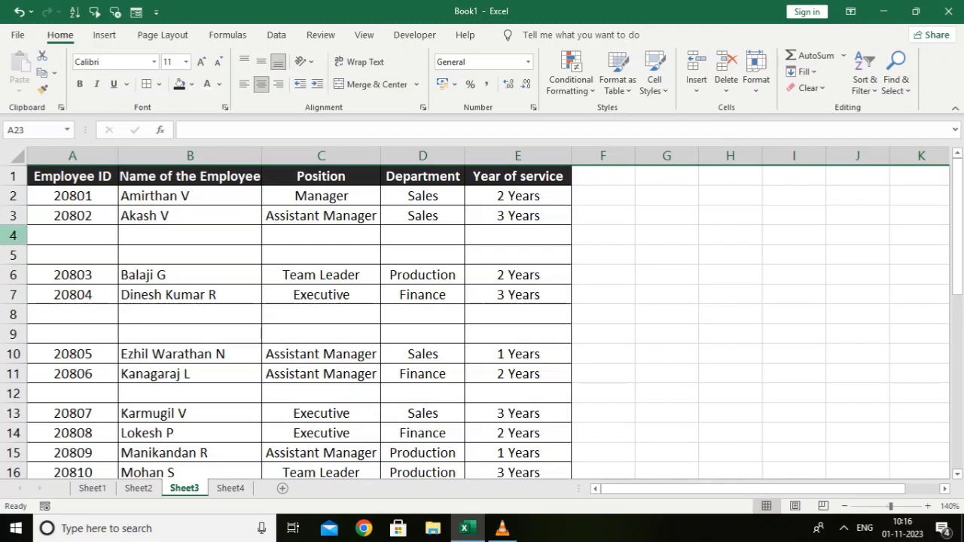
pyautogui.moveTo(72, 175); pyautogui.dragTo(590, 450)
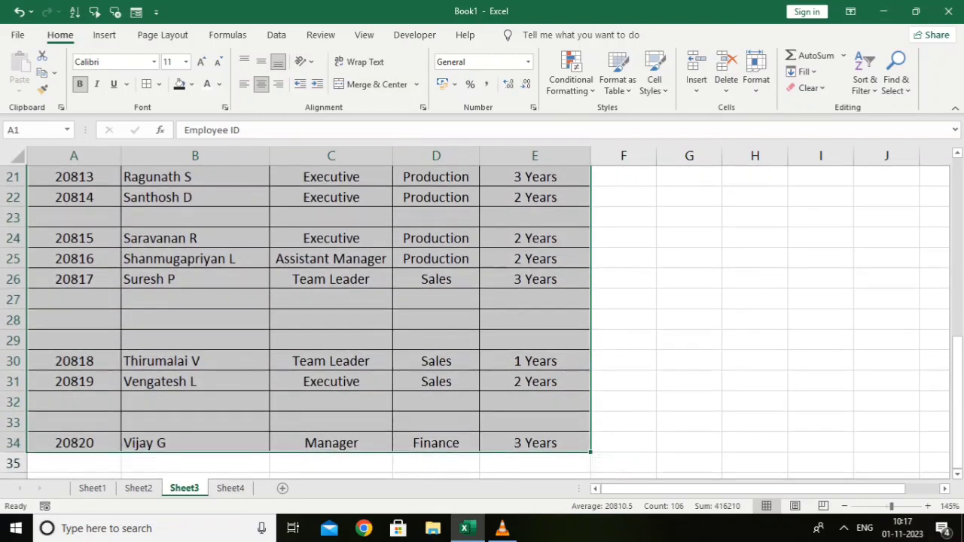
pyautogui.scroll(7, 309, 316)
# - Select only the blank cells in the table with Go To Special and delete their entire rows
pyautogui.hotkey('ctrl', 'g')
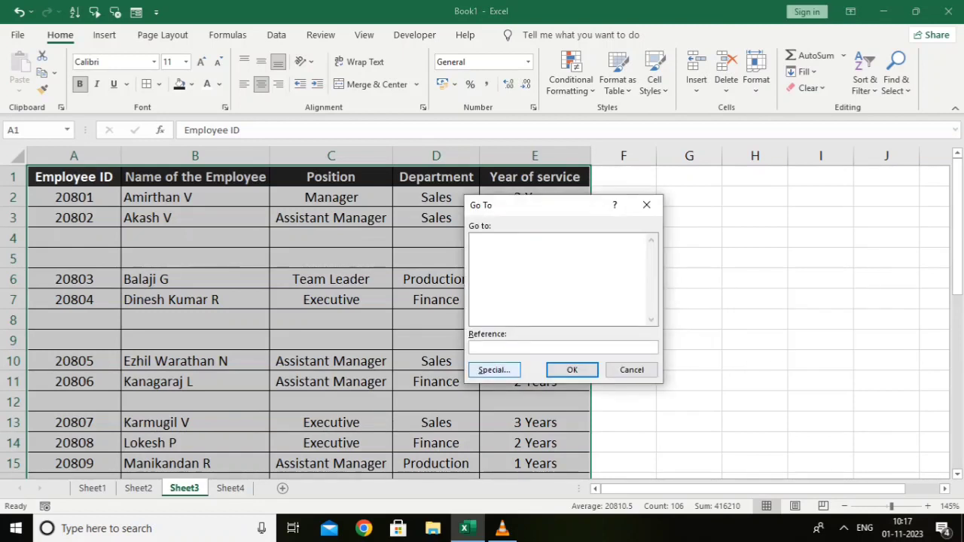
pyautogui.hotkey('alt', 's')
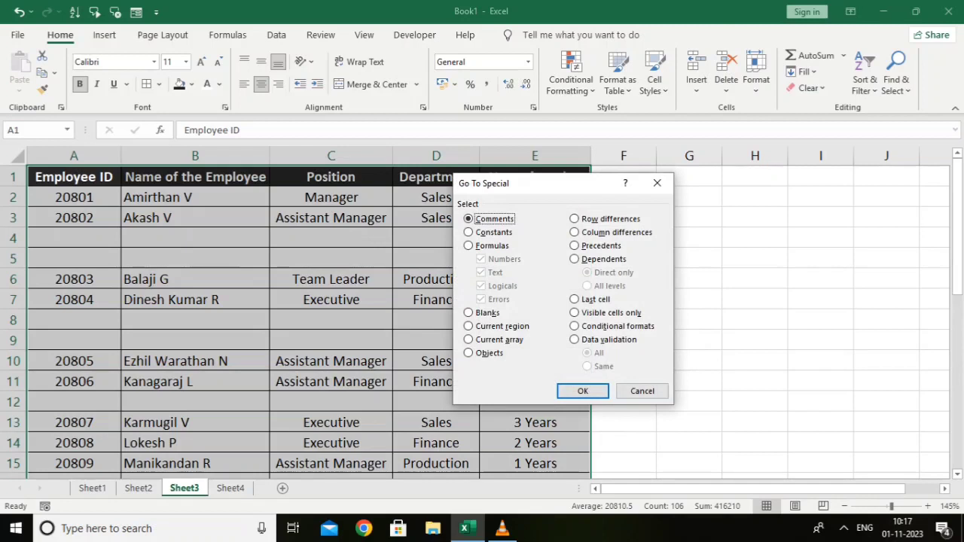
pyautogui.click(468, 313)
pyautogui.click(583, 390)
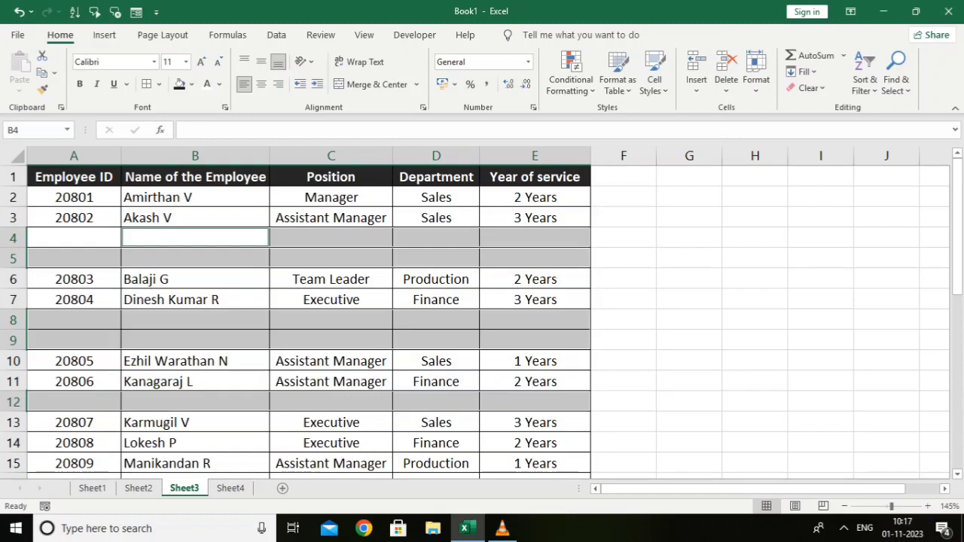
pyautogui.hotkey('ctrl', '-')
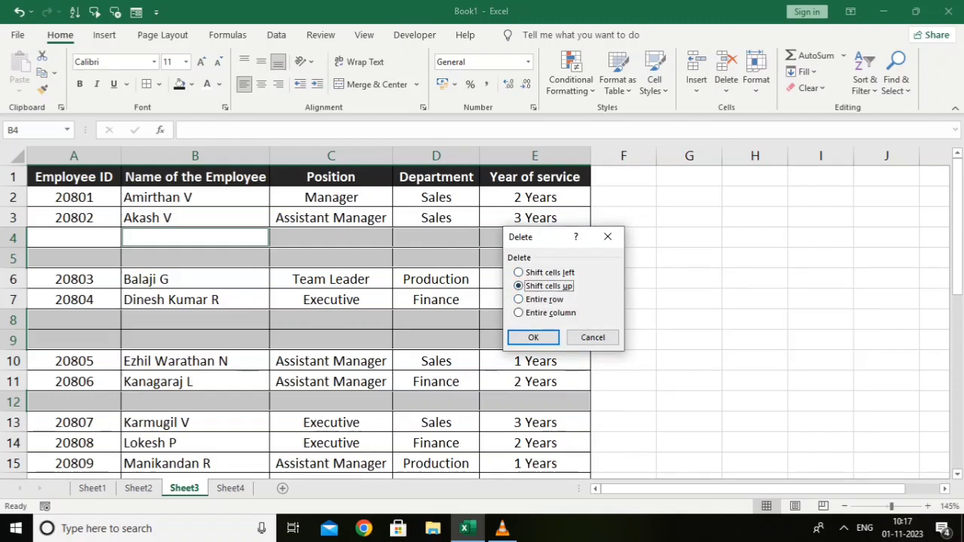
pyautogui.press('r')
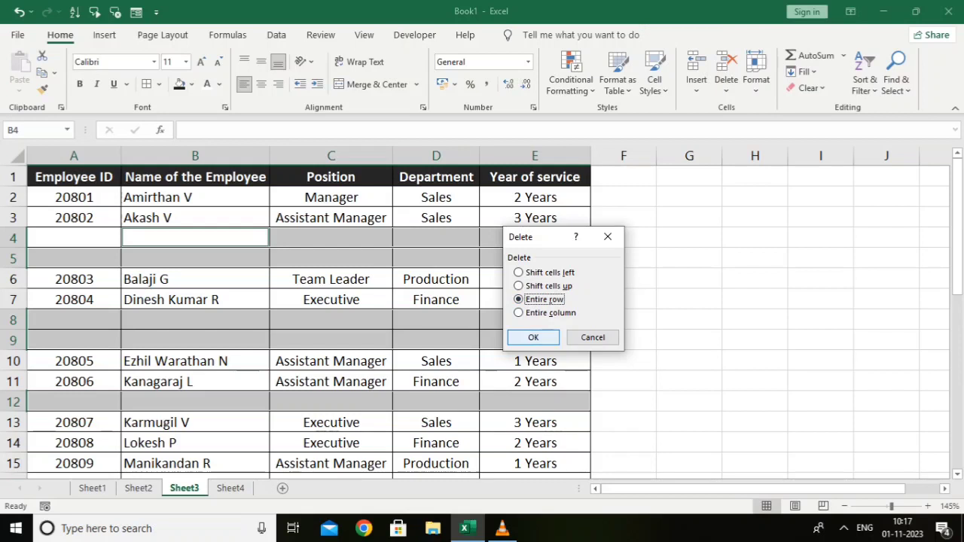
pyautogui.press('Return')
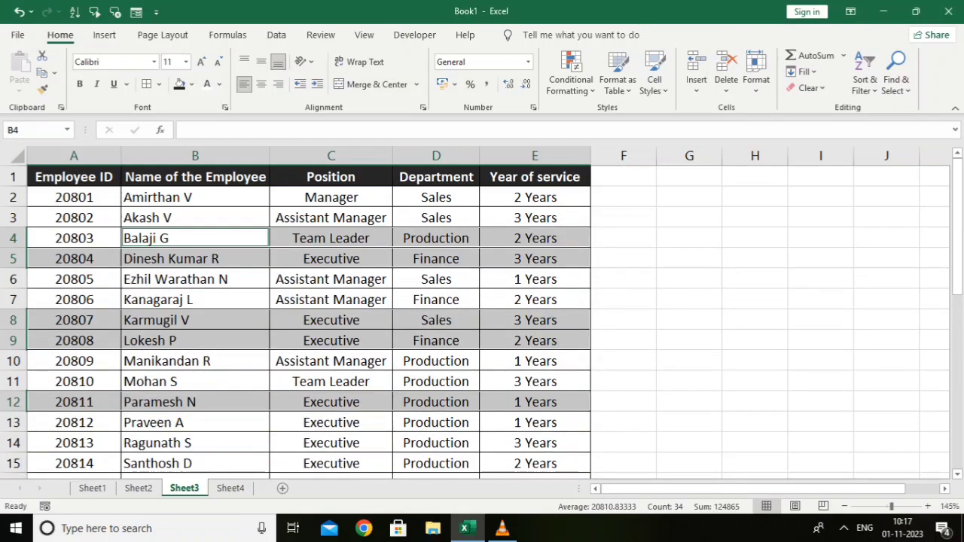
pyautogui.scroll(-4, 482, 316)
pyautogui.scroll(1, 482, 316)
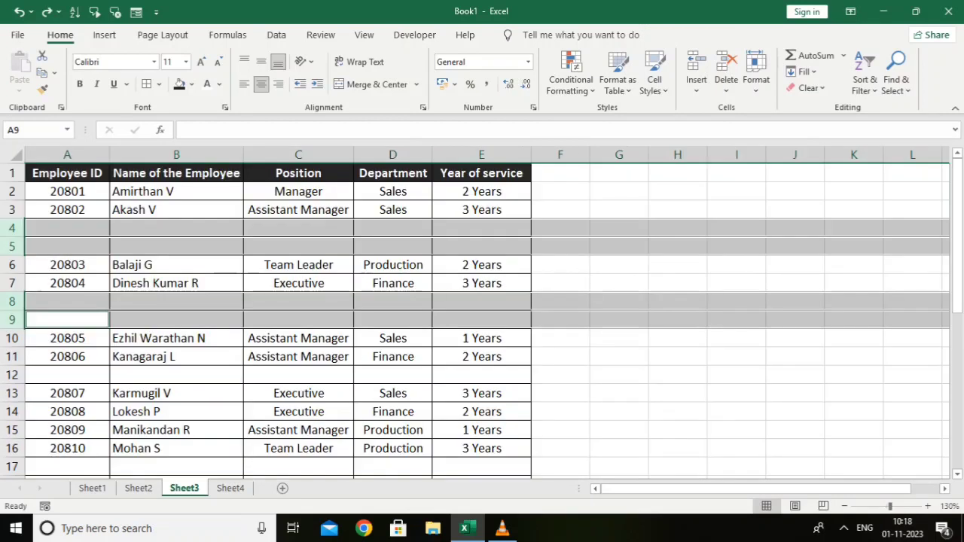
# - Select the table A1:E34 on Sheet3 and add filters to its header row
pyautogui.click(559, 466)
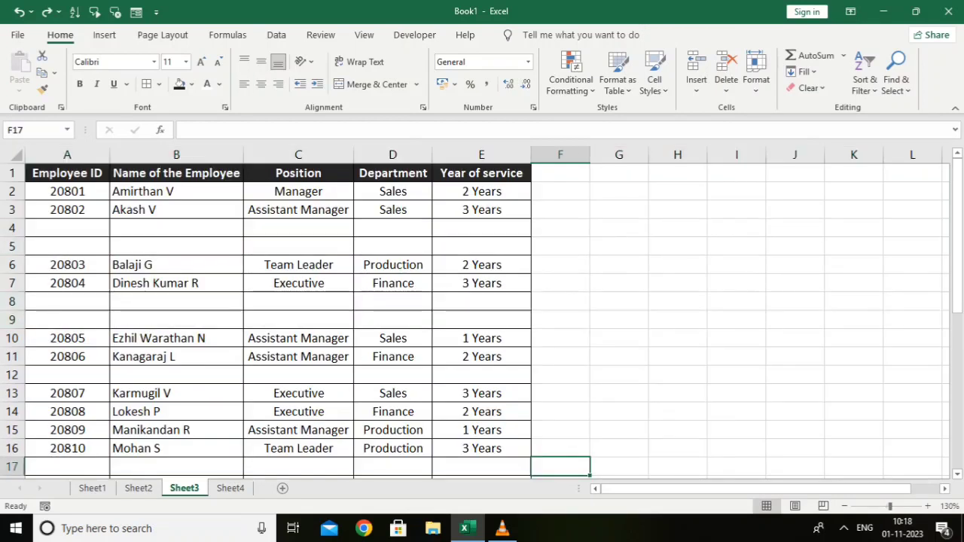
pyautogui.moveTo(67, 173); pyautogui.dragTo(532, 457)
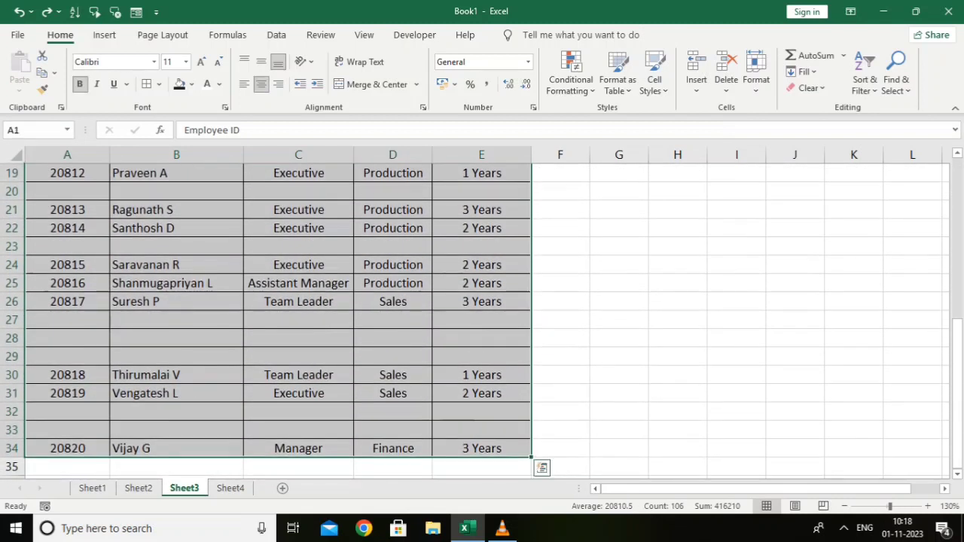
pyautogui.scroll(6, 278, 312)
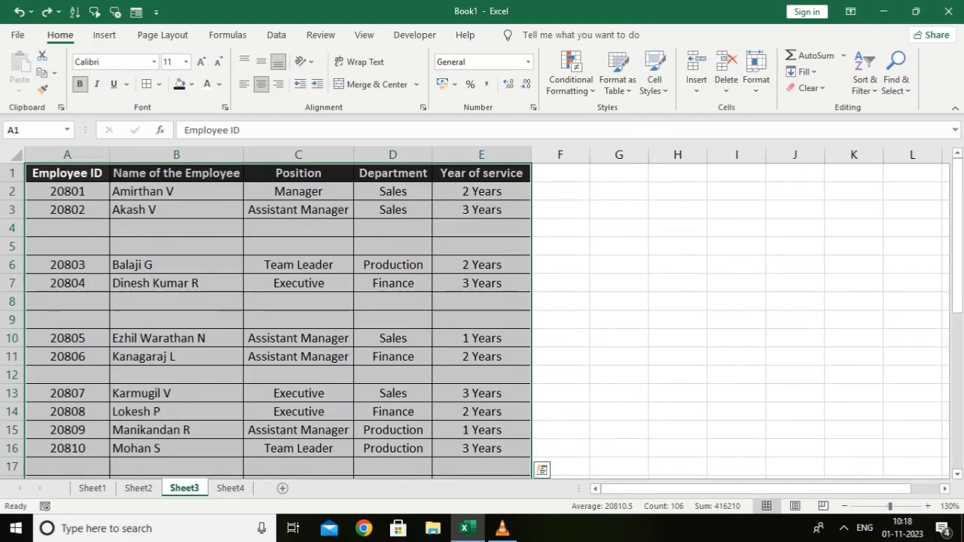
pyautogui.hotkey('ctrl', 'shift', 'l')
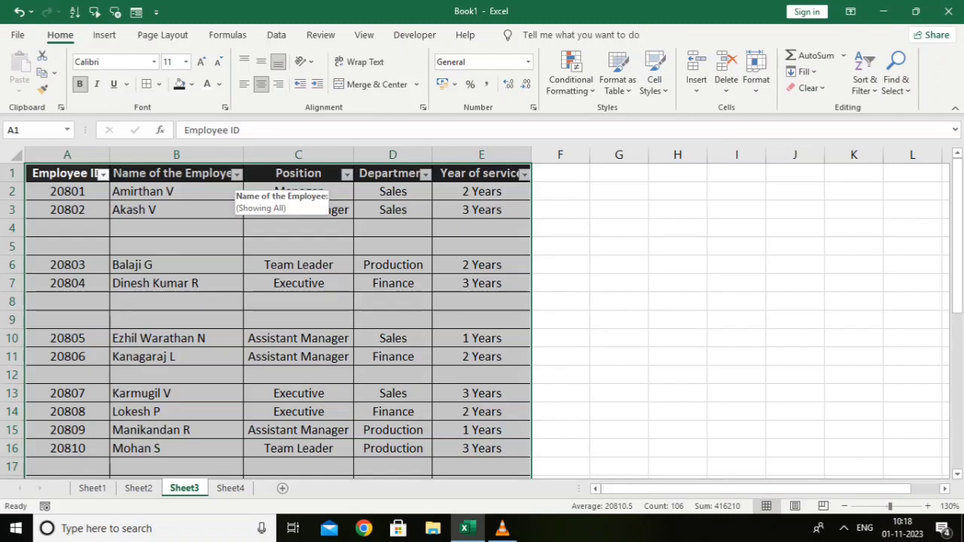
# - Filter the Name of the Employee column to show only blanks
pyautogui.click(236, 173)
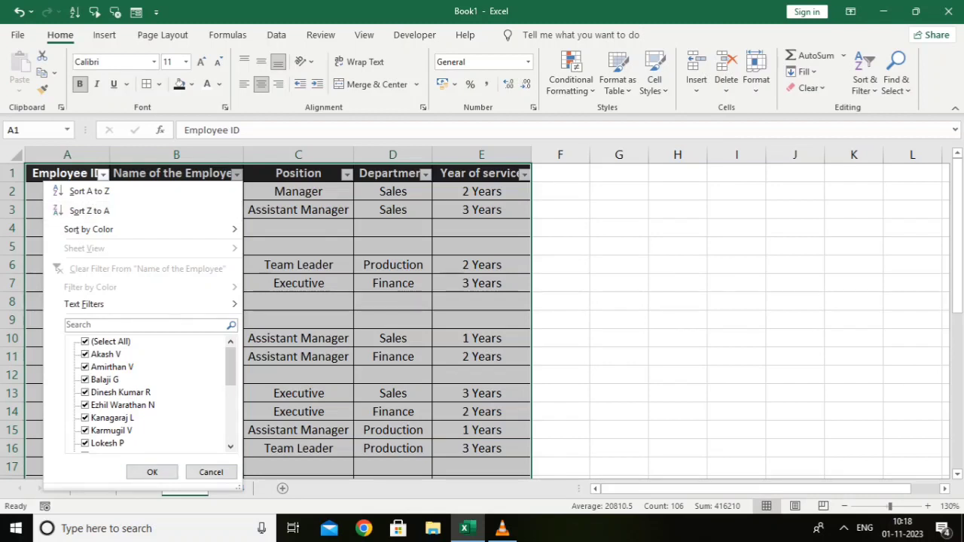
pyautogui.click(85, 342)
pyautogui.scroll(-6, 151, 391)
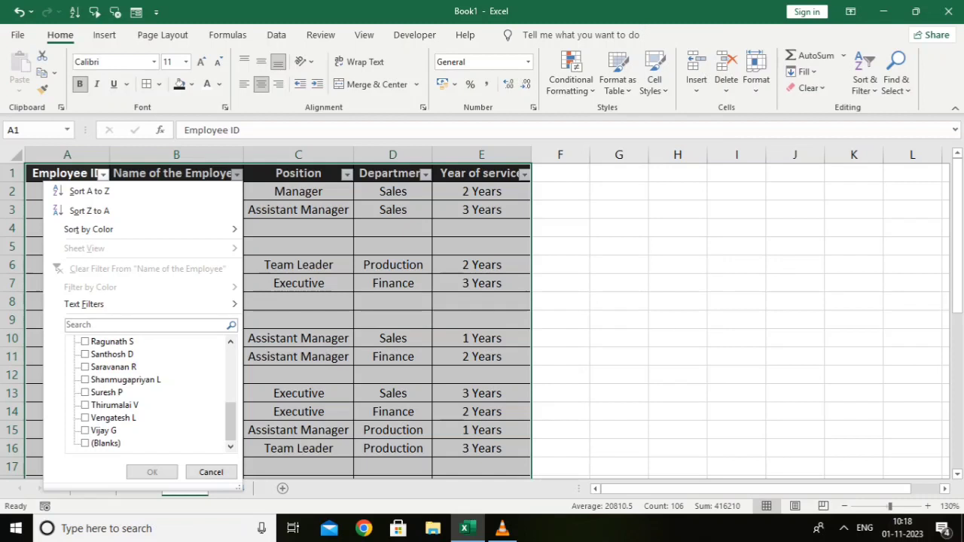
pyautogui.click(86, 444)
pyautogui.click(152, 472)
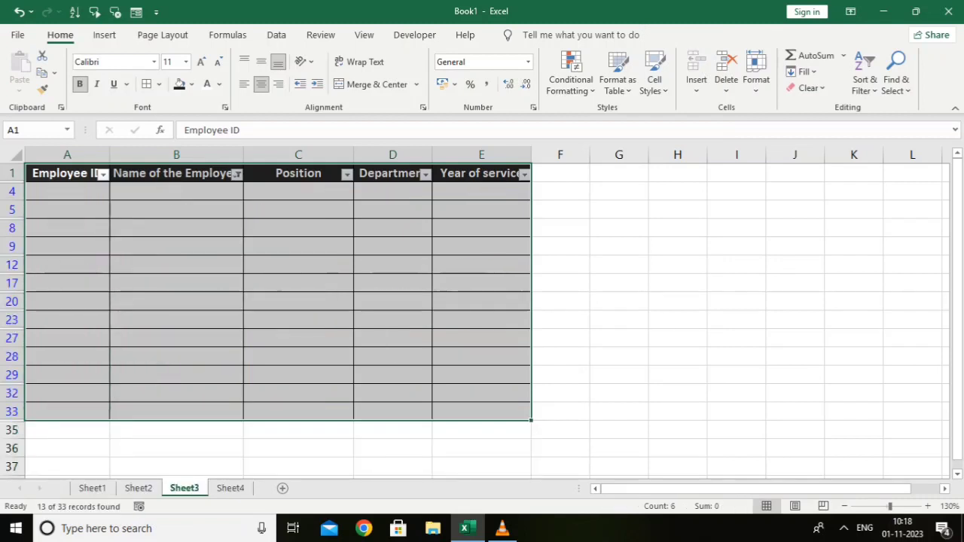
# - Delete all the filtered blank rows, from row 4 through row 33, as entire sheet rows
pyautogui.moveTo(67, 192); pyautogui.dragTo(482, 411)
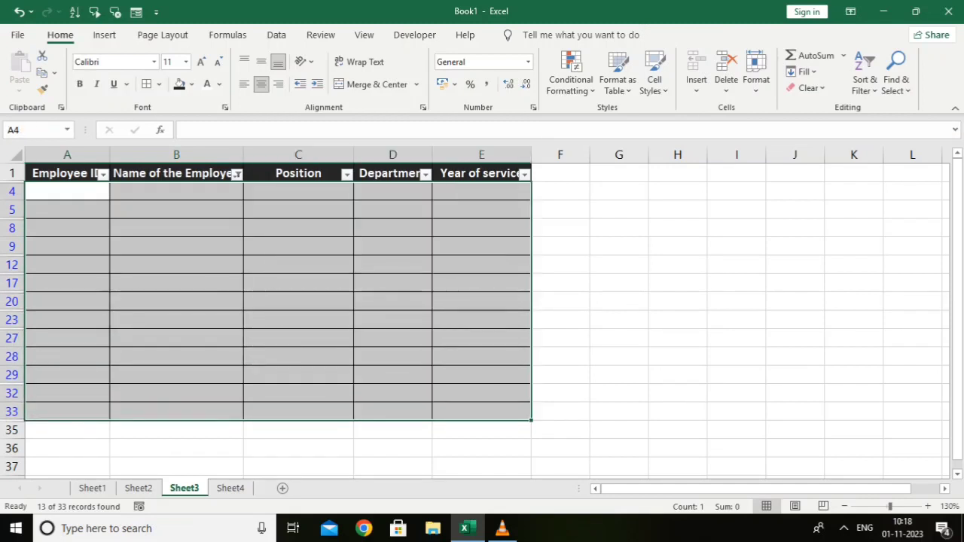
pyautogui.hotkey('ctrl', '-')
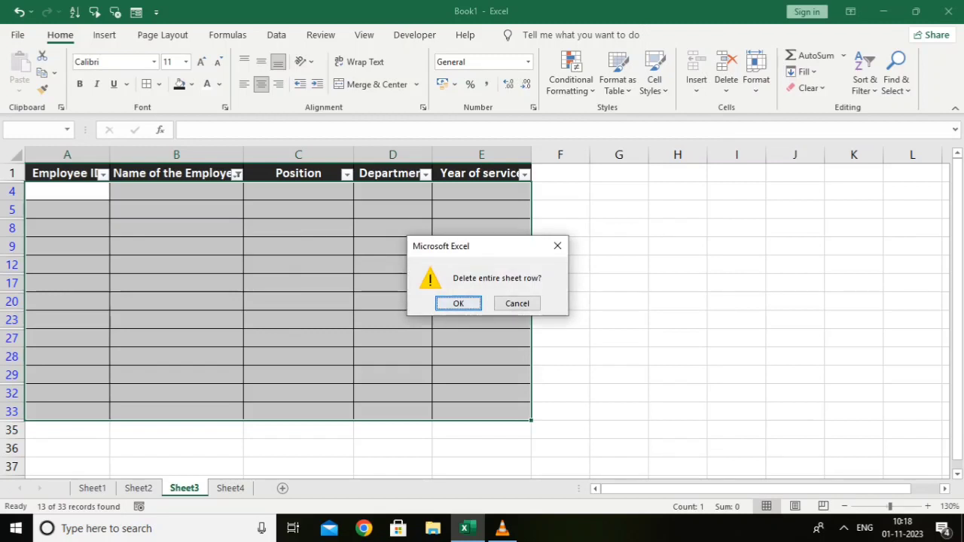
pyautogui.press('Return')
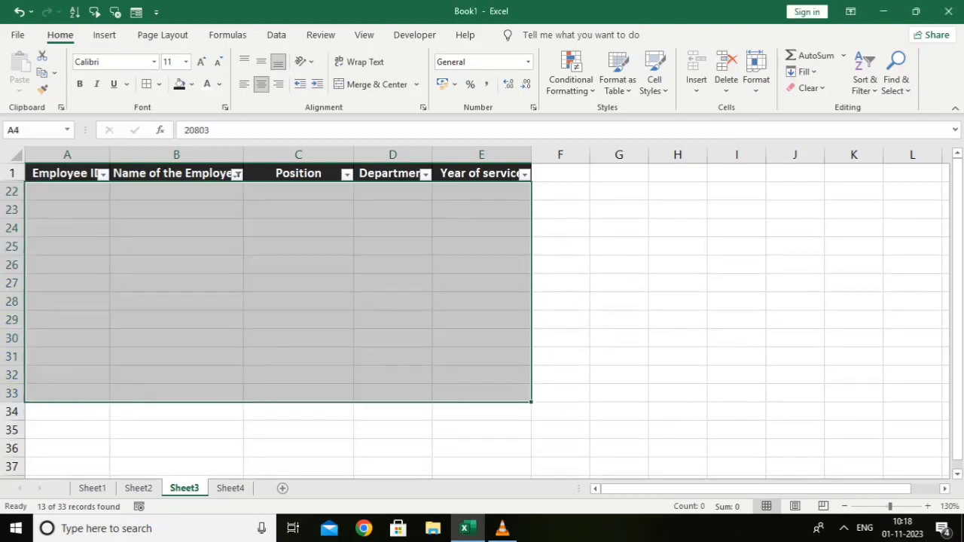
# - Reset the Name of the Employee filter to Select All so every record is shown
pyautogui.click(236, 173)
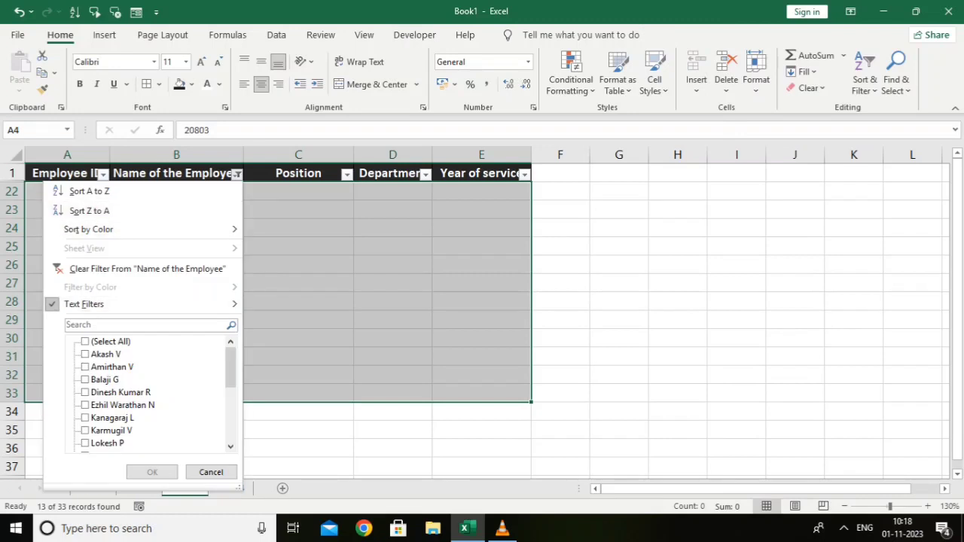
pyautogui.click(105, 341)
pyautogui.click(153, 471)
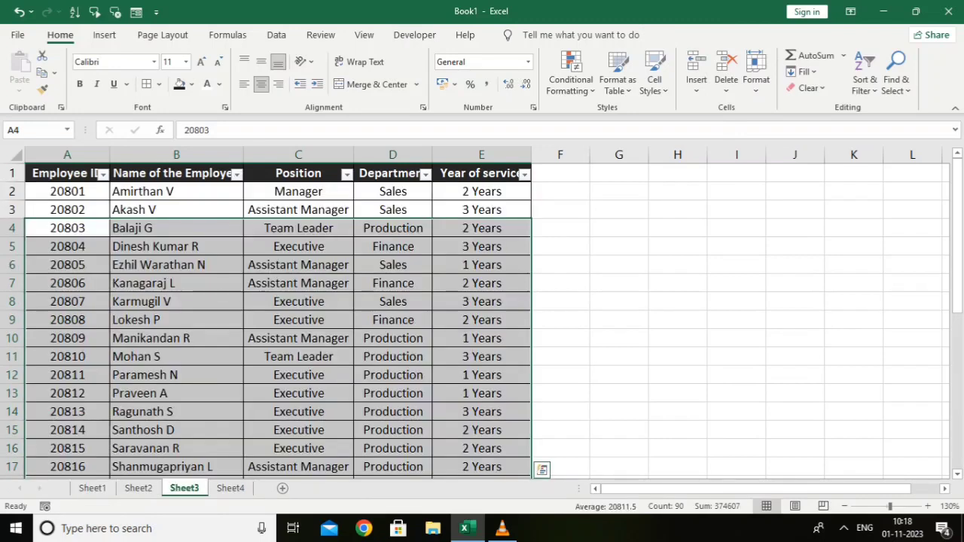
# - Undo the blank-row deletion and the header filters on the Sheet3 employee table
pyautogui.scroll(-2, 278, 316)
pyautogui.scroll(2, 278, 316)
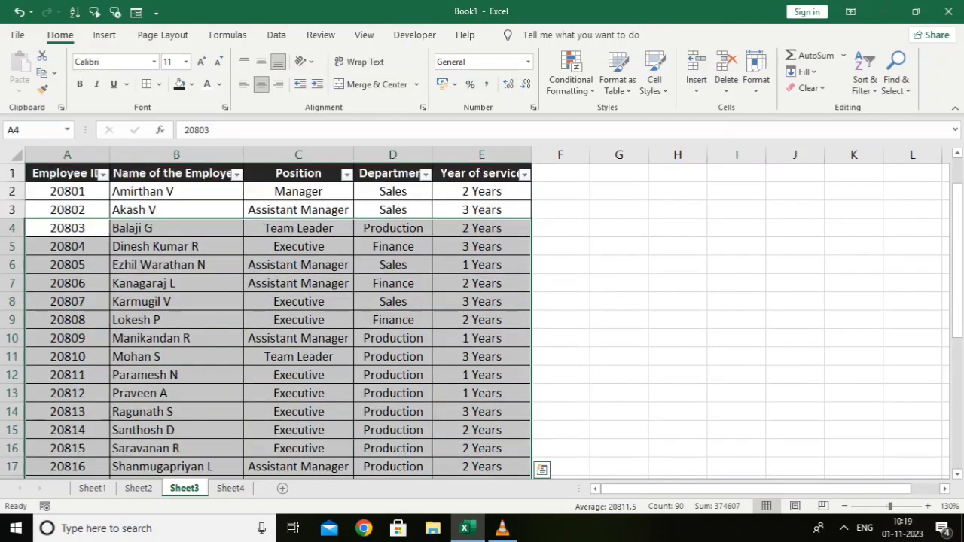
pyautogui.hotkey('ctrl', 'z')
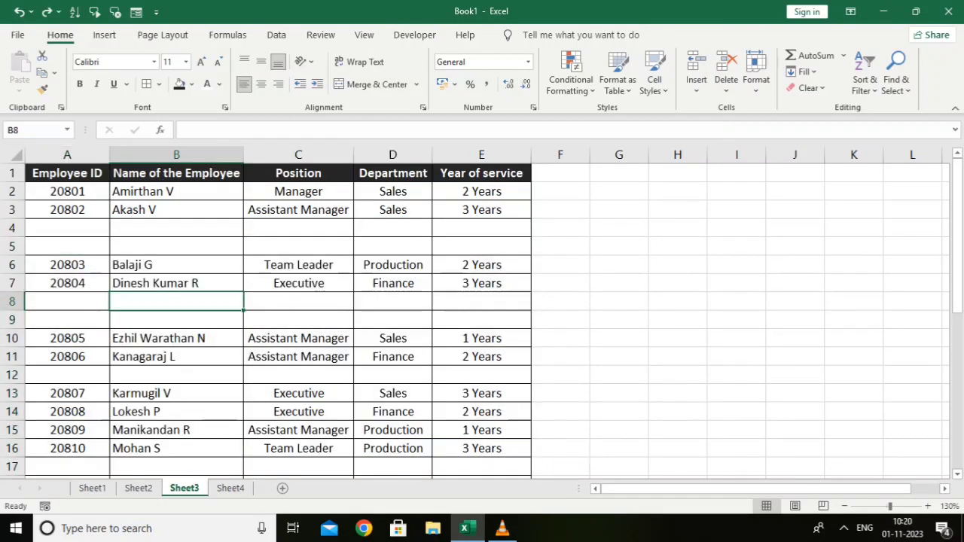
# - Convert the range A1:E34 on Sheet3 into an Excel table with headers
pyautogui.moveTo(67, 173); pyautogui.dragTo(531, 455)
pyautogui.scroll(6, 530, 455)
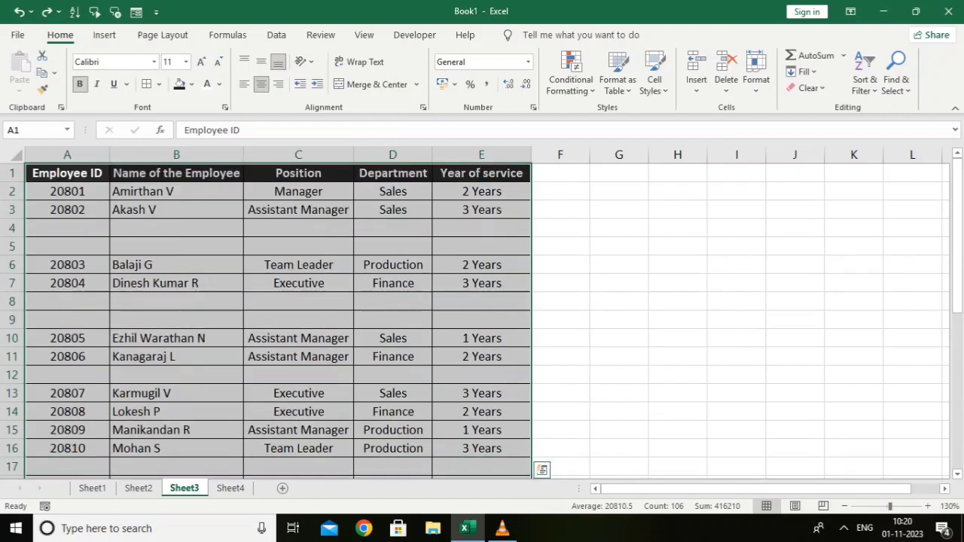
pyautogui.hotkey('ctrl', 't')
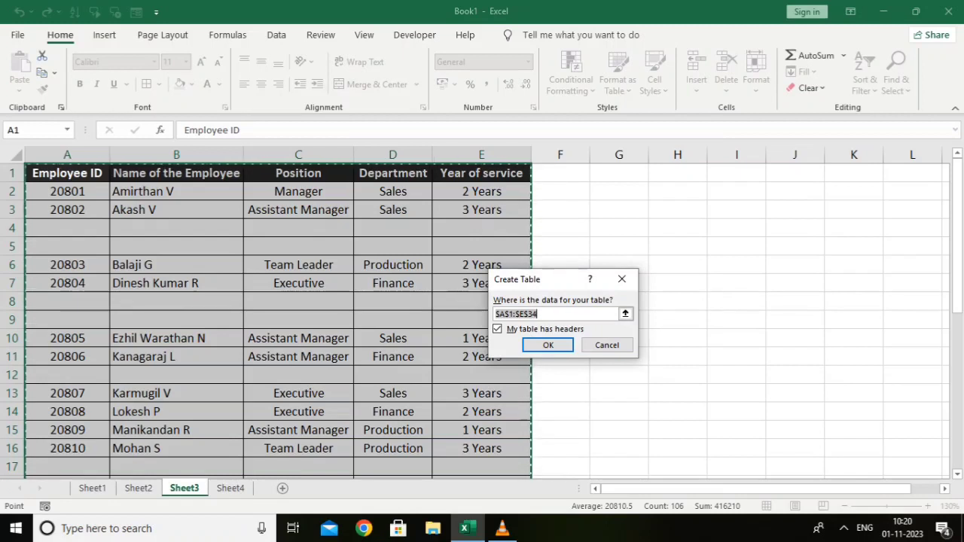
pyautogui.press('Return')
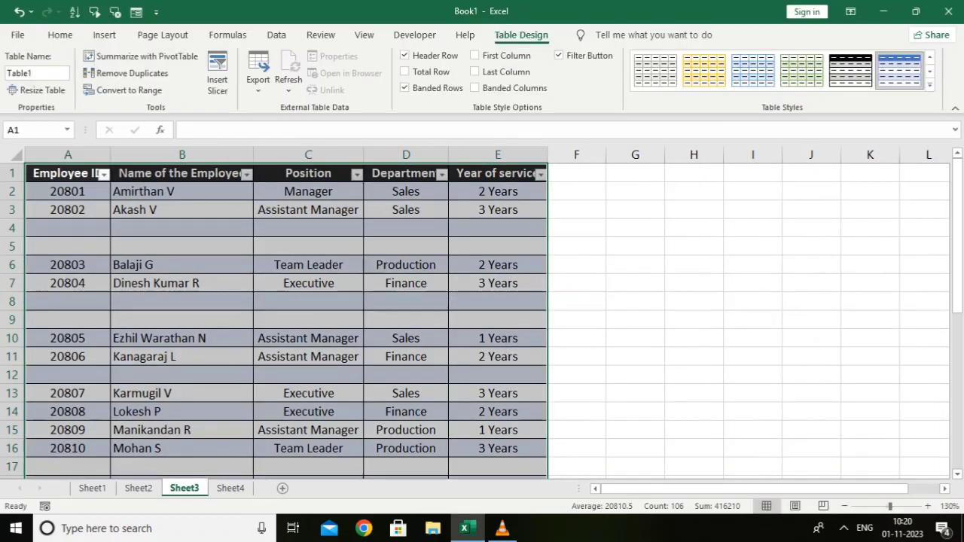
# - Filter the new table's Name of the Employee column to show only (Blanks)
pyautogui.click(247, 174)
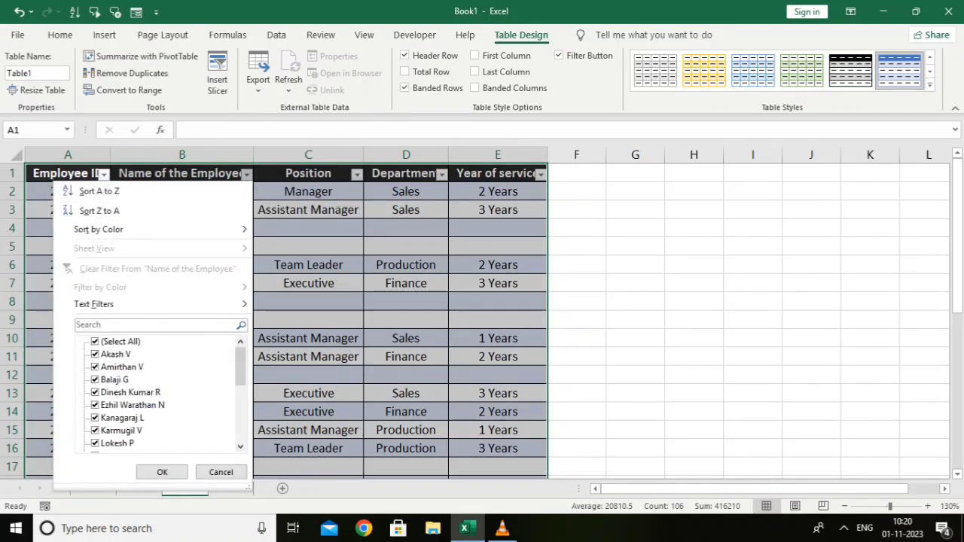
pyautogui.click(95, 342)
pyautogui.scroll(-6, 158, 391)
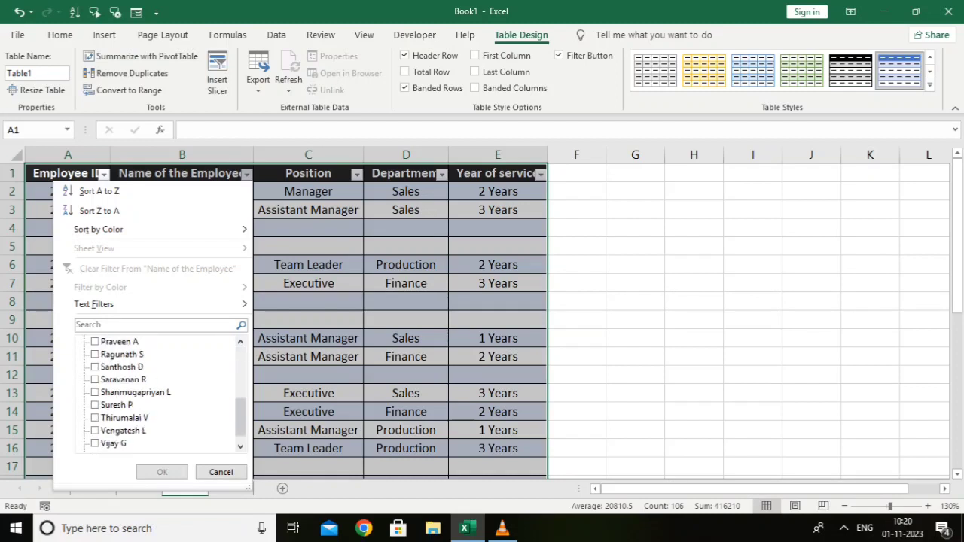
pyautogui.click(113, 443)
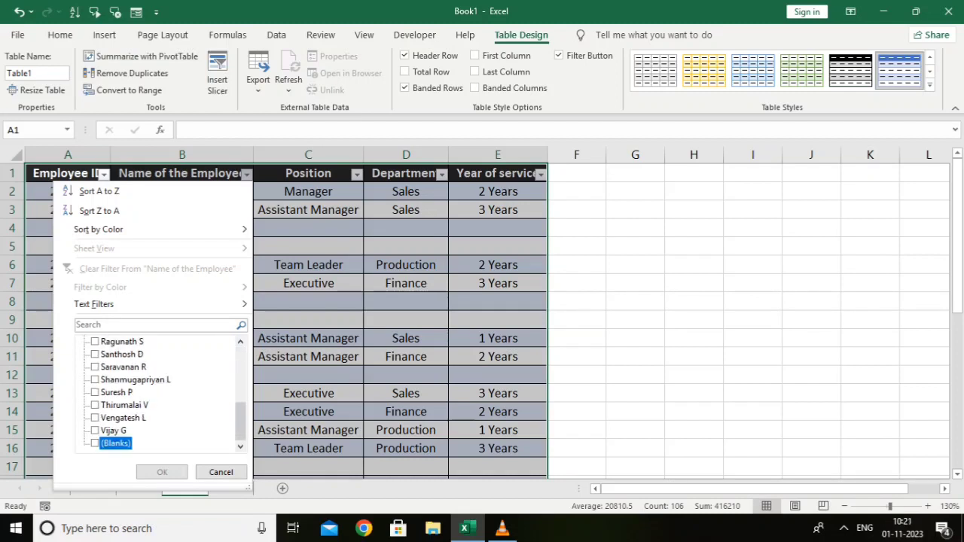
pyautogui.press('Return')
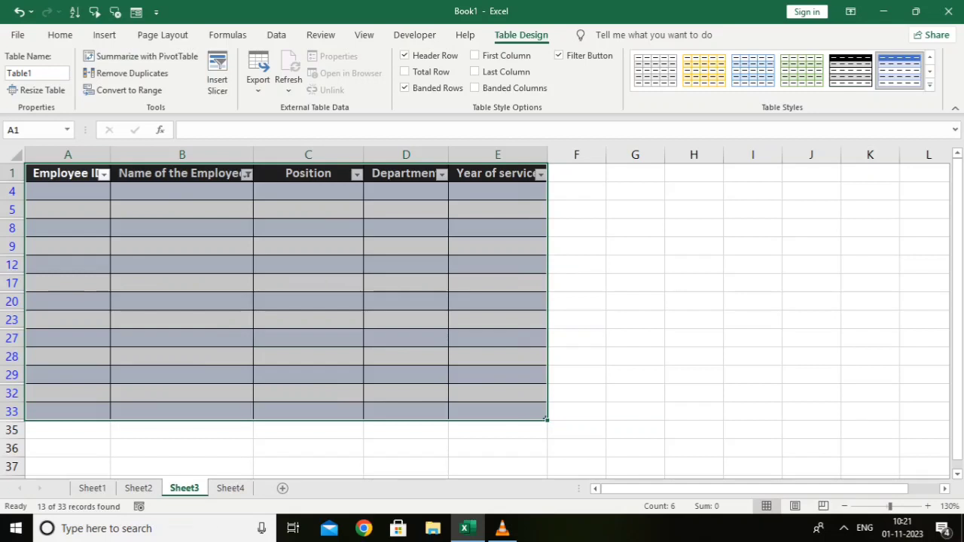
# - Delete the table's filtered blank rows, from row 4 through row 33, as entire sheet rows
pyautogui.moveTo(68, 191); pyautogui.dragTo(497, 411)
pyautogui.hotkey('ctrl', '-')
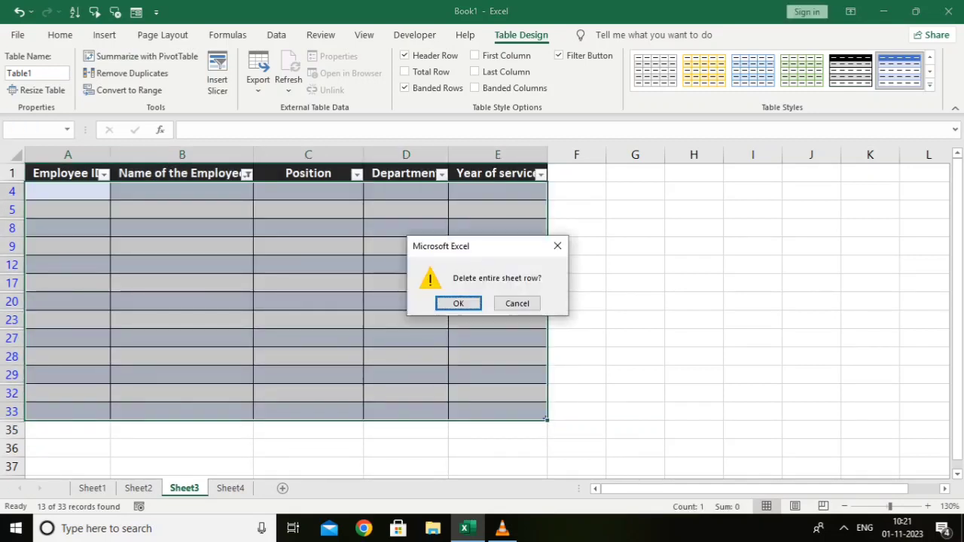
pyautogui.press('Return')
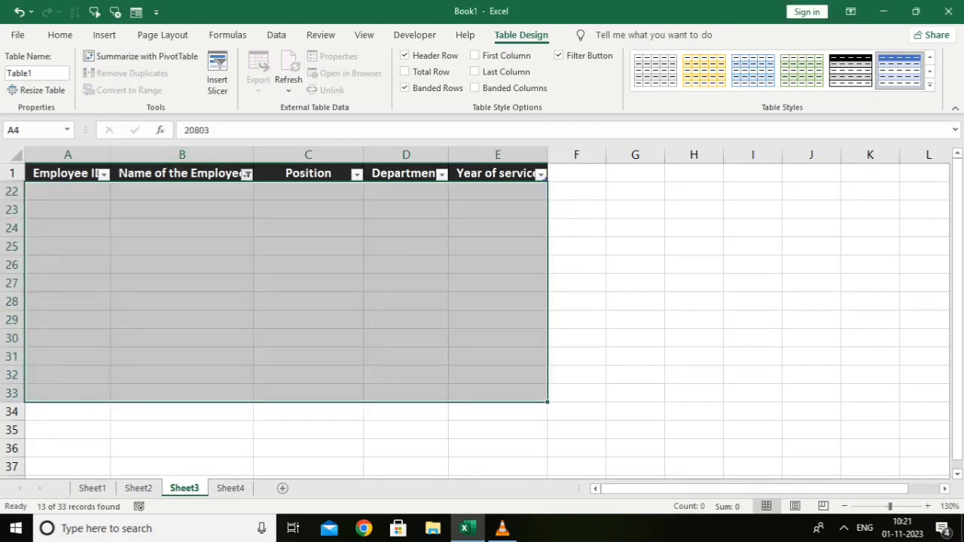
# - Set the table's Name of the Employee filter back to Select All to show every remaining record
pyautogui.click(246, 173)
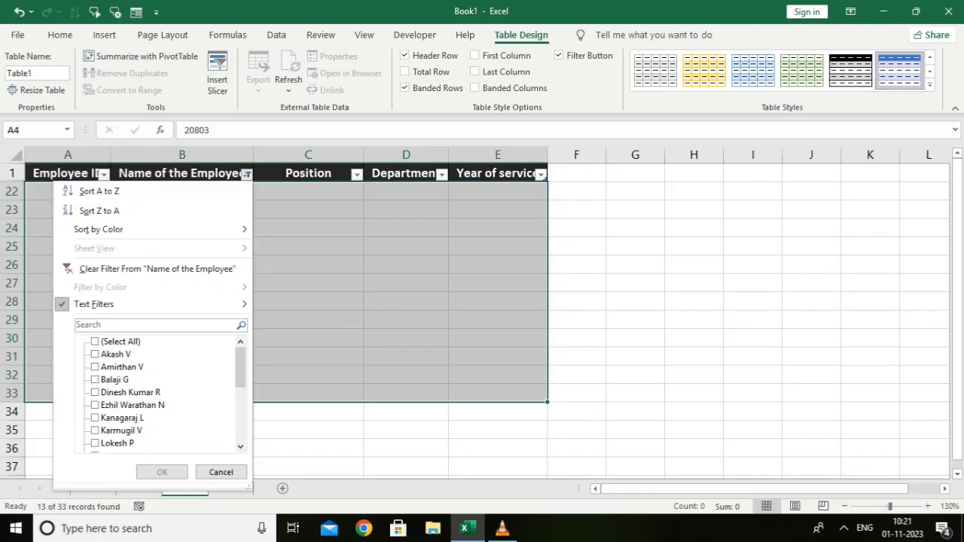
pyautogui.click(95, 342)
pyautogui.click(161, 472)
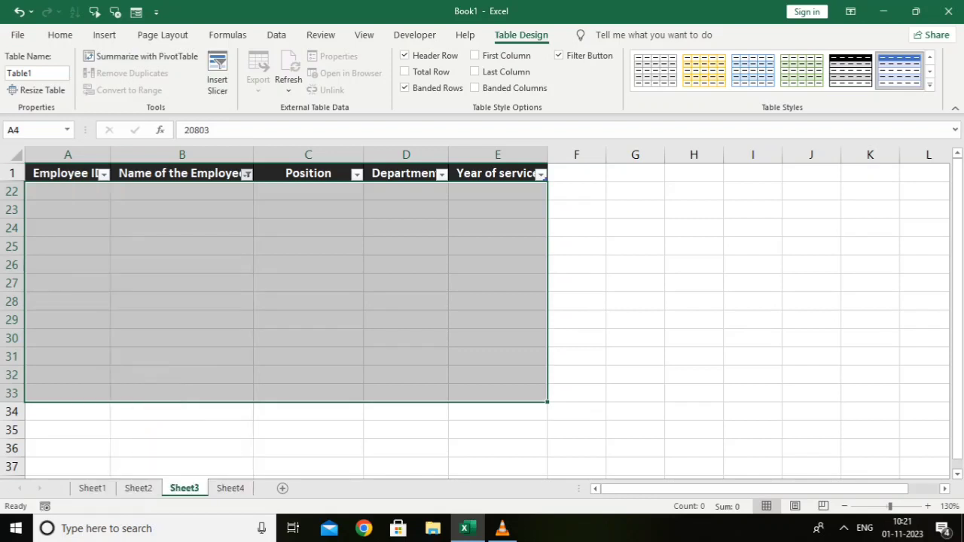